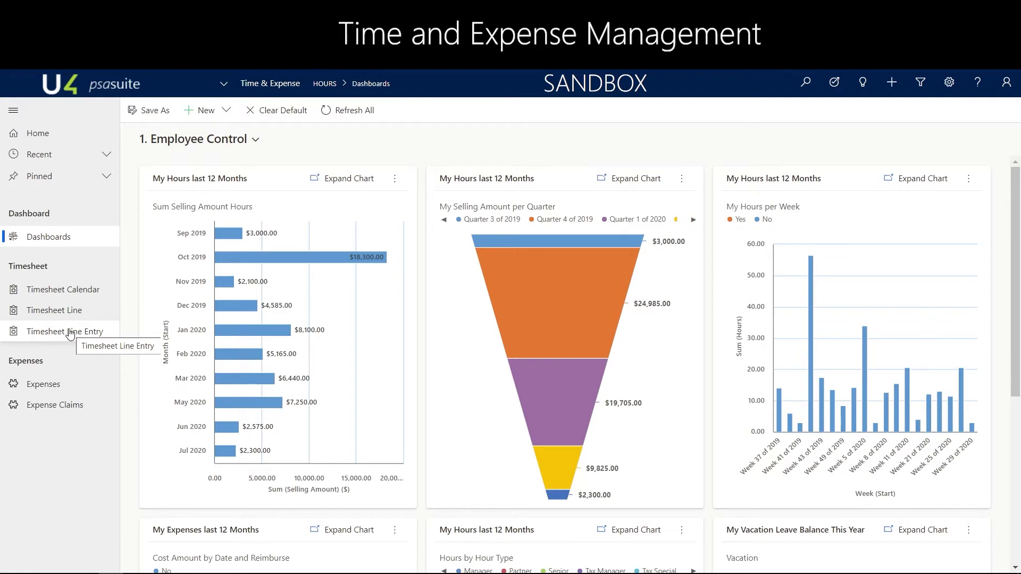
- Open the Timesheet Calendar for the week of July 13–19, 2020
{"action": "left_click", "coordinate": [74, 296]}
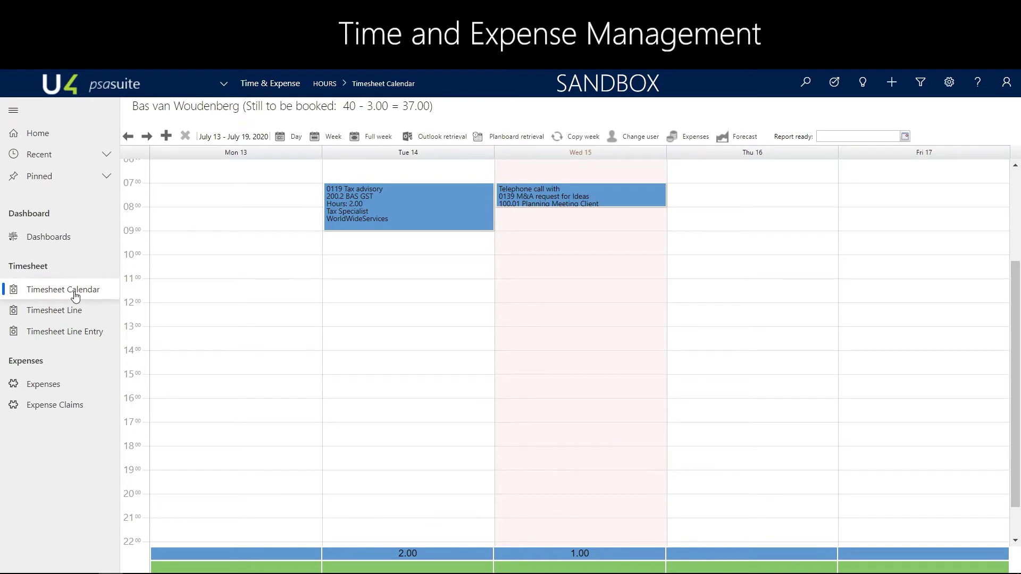
- Retrieve the week's Outlook appointments and confirm the Outlook sign-in
{"action": "left_click", "coordinate": [429, 140]}
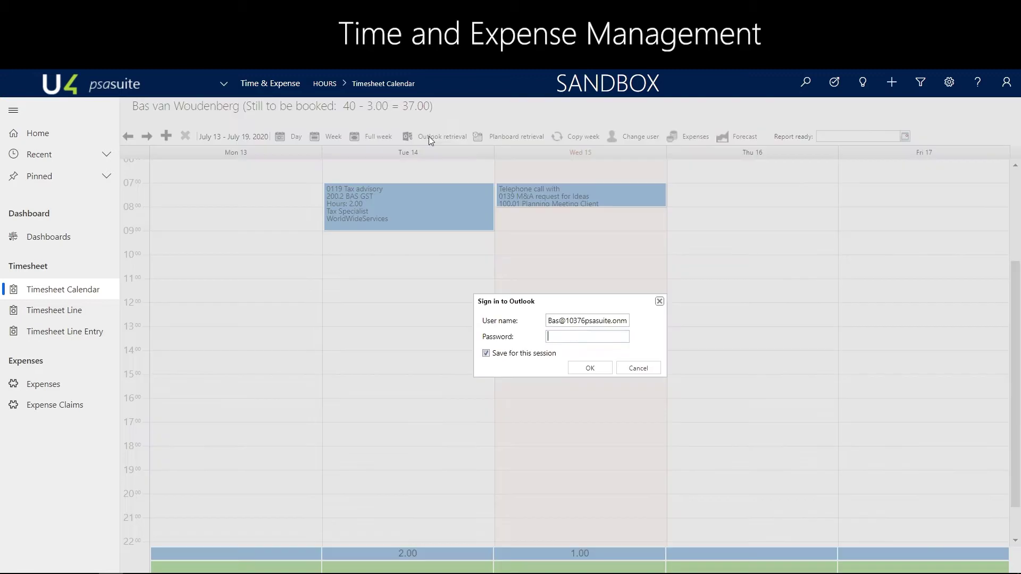
{"action": "left_click", "coordinate": [590, 369]}
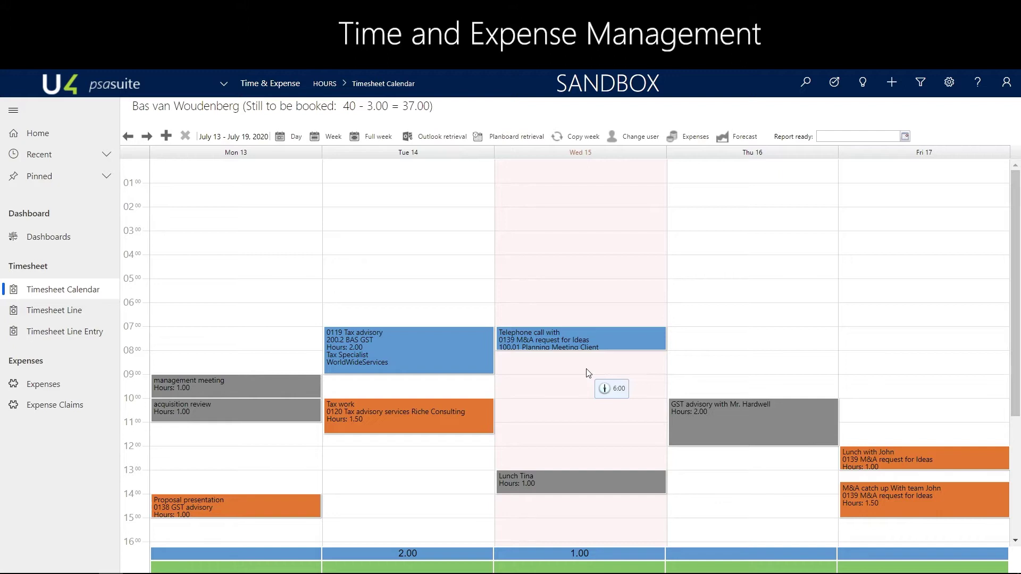
- Book Friday's 'Lunch with John' to 100.01 Planning Meeting Client, activity Plan meeting with Client
{"action": "mouse_move", "coordinate": [924, 460]}
{"action": "double_click", "coordinate": [863, 464]}
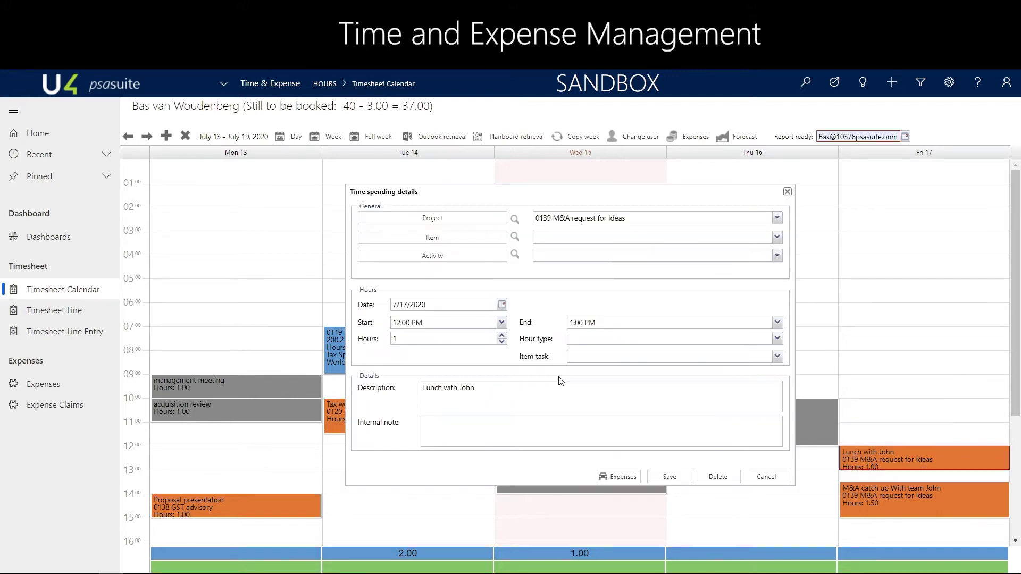
{"action": "left_click", "coordinate": [775, 236]}
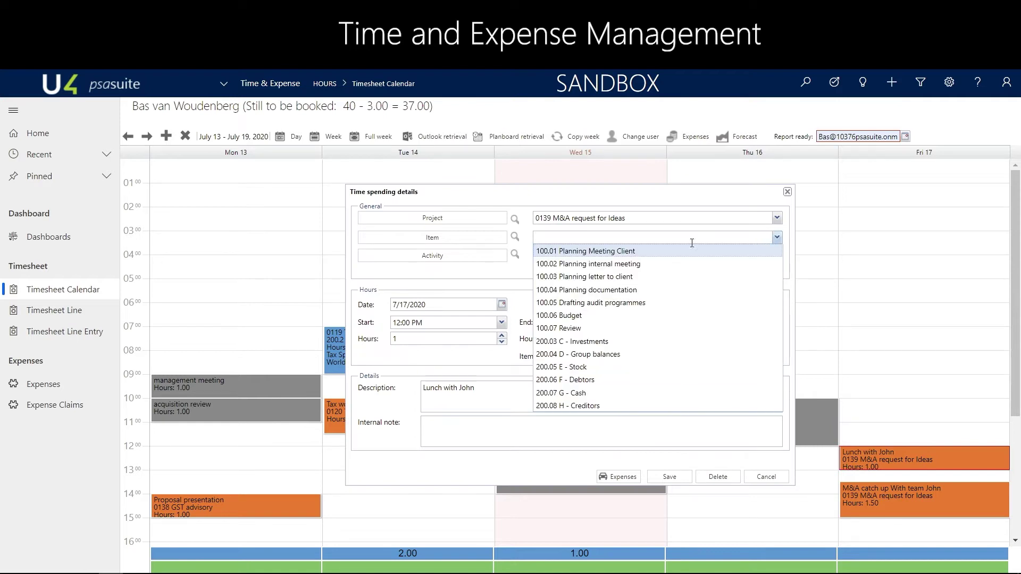
{"action": "left_click", "coordinate": [680, 252]}
{"action": "left_click", "coordinate": [775, 256]}
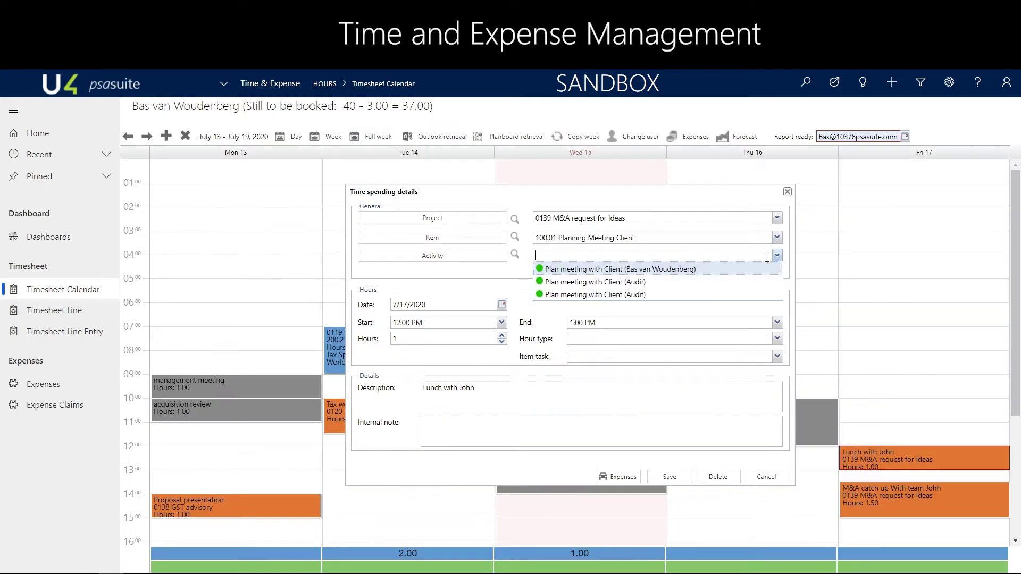
{"action": "left_click", "coordinate": [702, 272]}
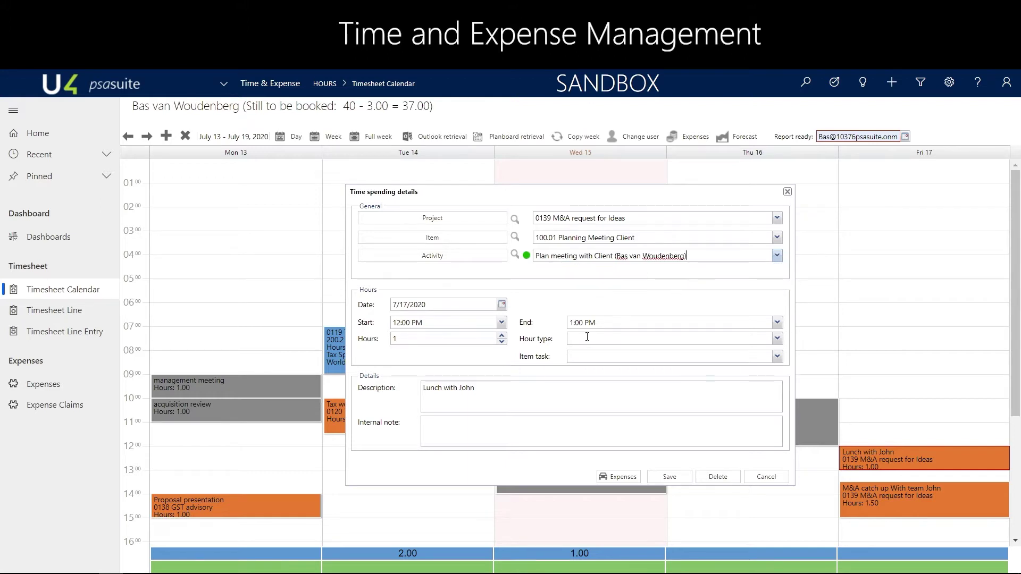
- Set the lunch booking to 2 Partner hours, add an internal note, and save
{"action": "left_click", "coordinate": [501, 336]}
{"action": "left_click", "coordinate": [777, 338]}
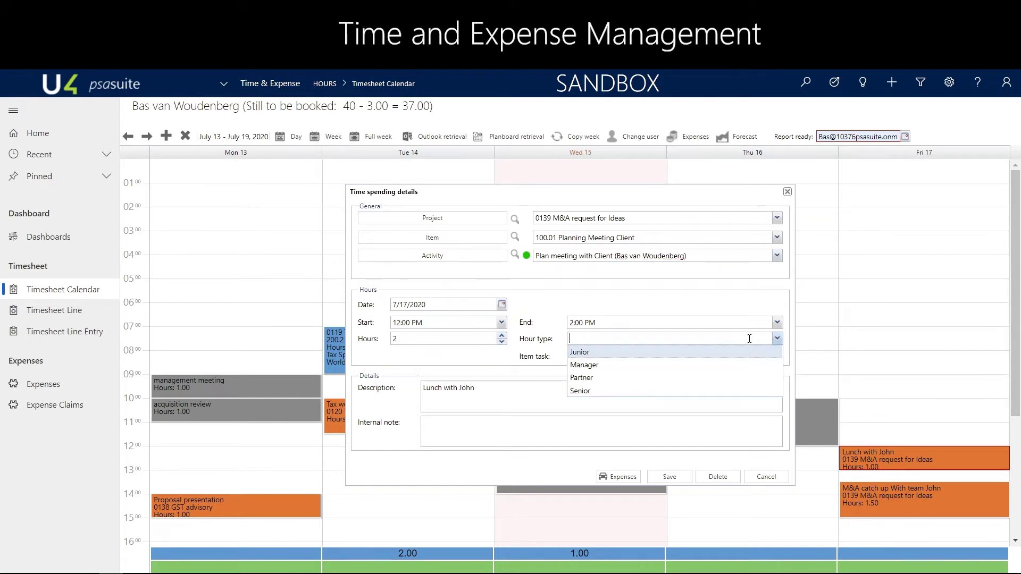
{"action": "left_click", "coordinate": [610, 378]}
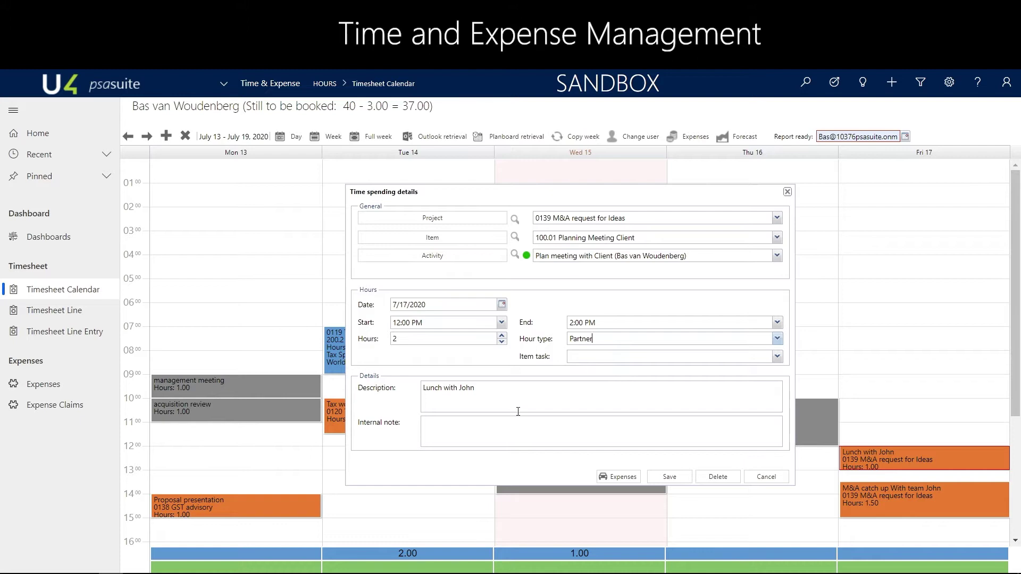
{"action": "left_click", "coordinate": [505, 424]}
{"action": "type", "text": "ot billing it"}
{"action": "left_click", "coordinate": [665, 482]}
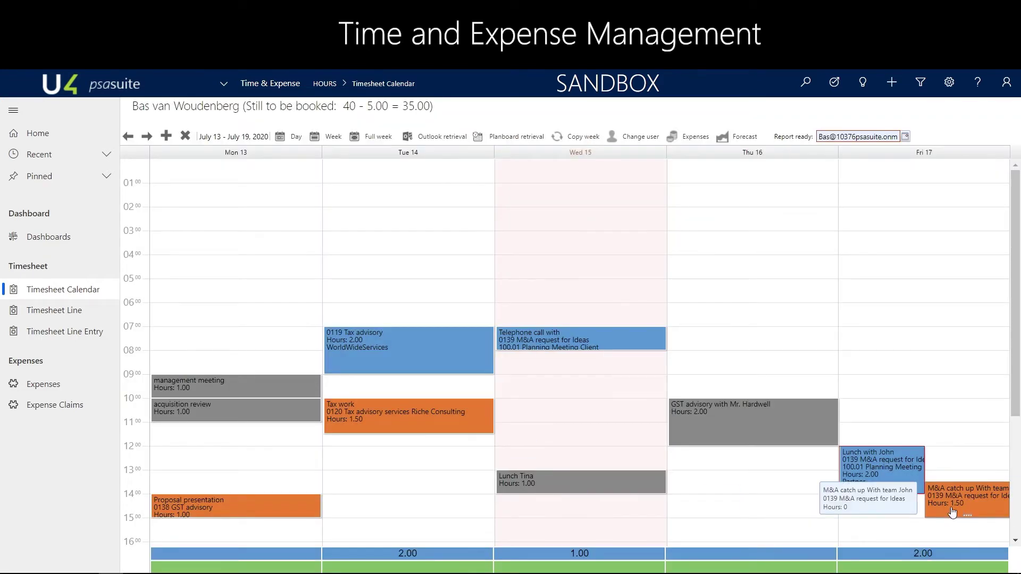
- Book Friday's M&A catch-up to 100.01 Planning Meeting Client, Plan meeting with Client, as Manager hours
{"action": "left_click", "coordinate": [952, 513]}
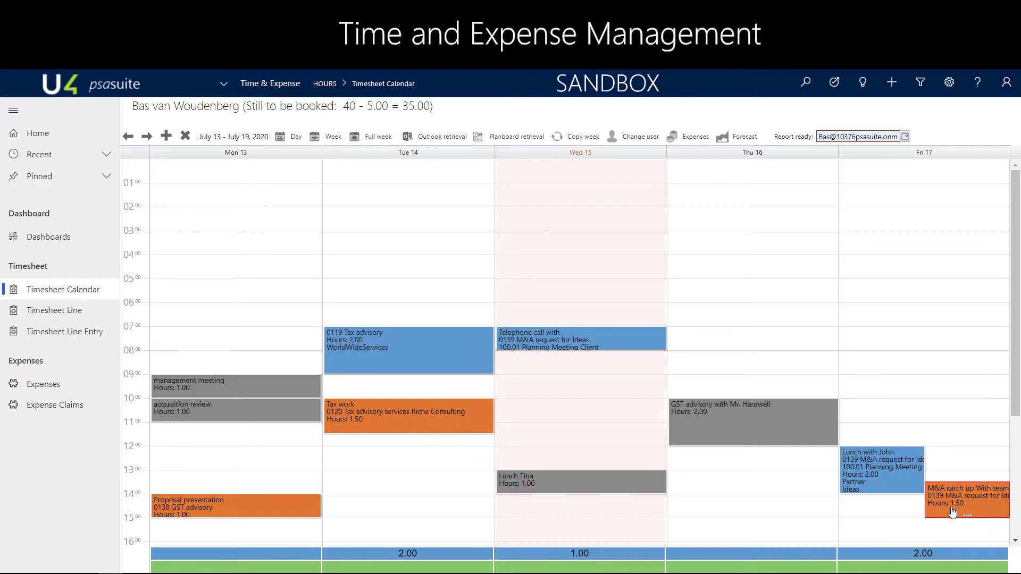
{"action": "double_click", "coordinate": [951, 513]}
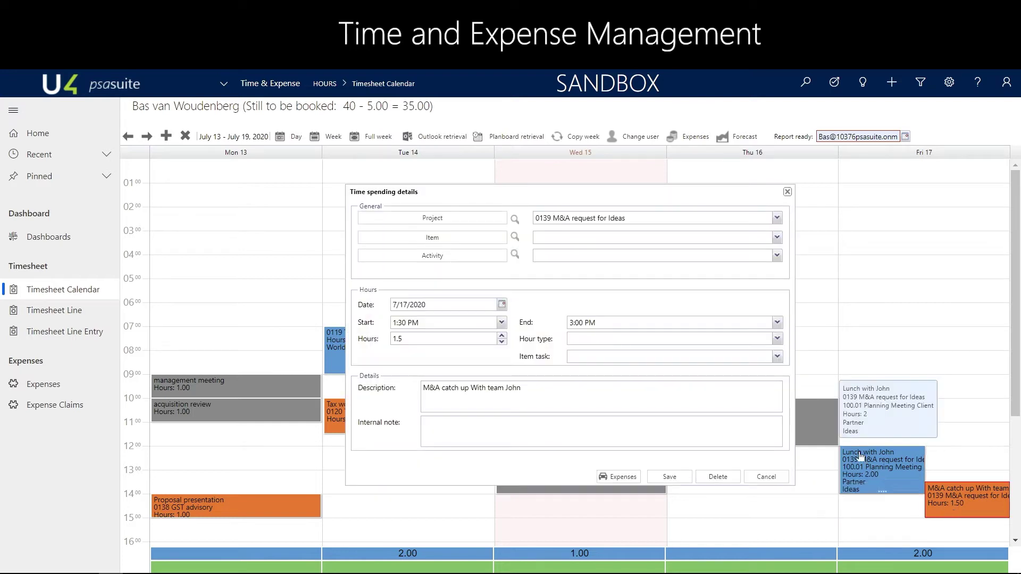
{"action": "left_click", "coordinate": [777, 239]}
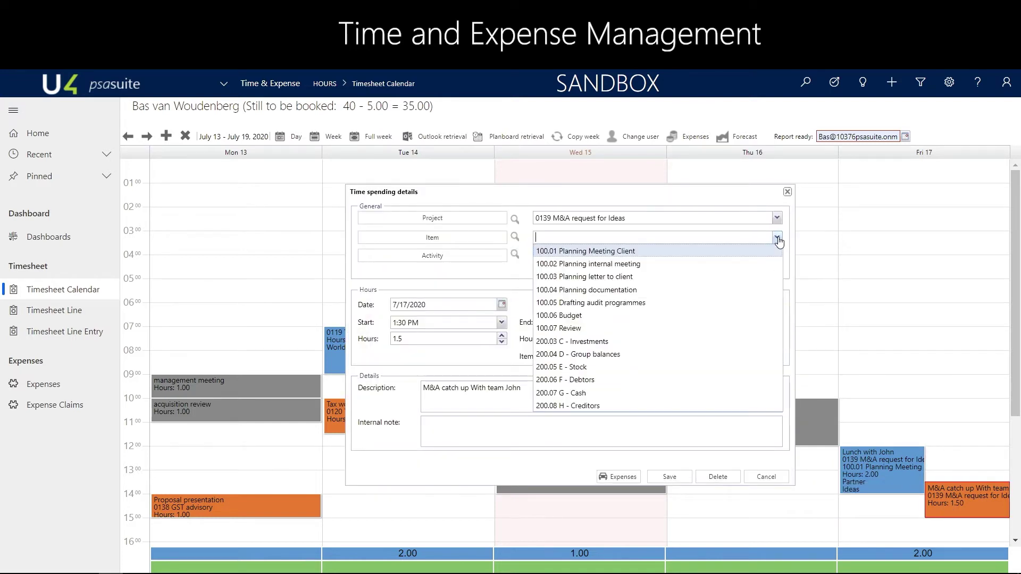
{"action": "left_click", "coordinate": [704, 254]}
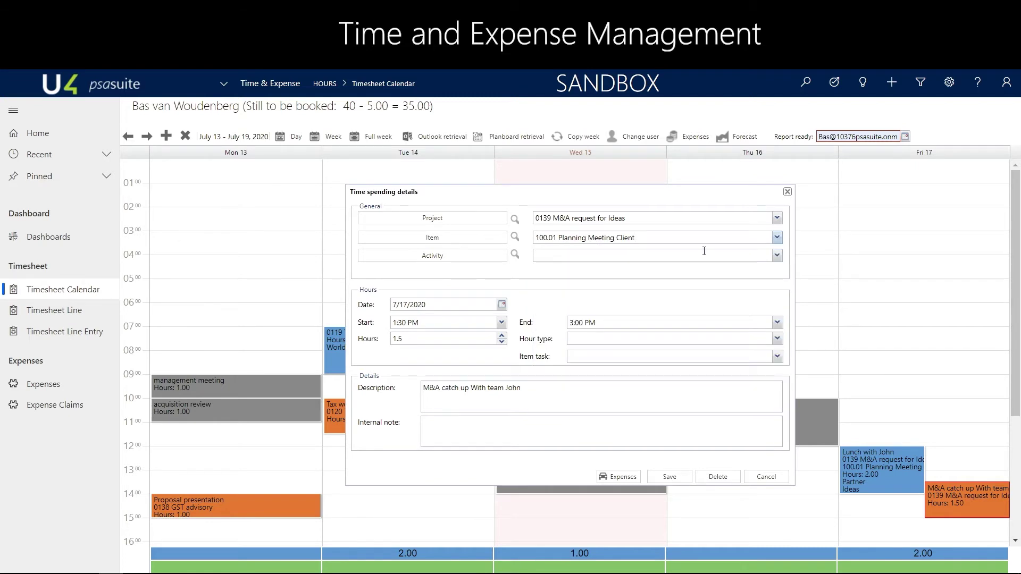
{"action": "left_click", "coordinate": [777, 256]}
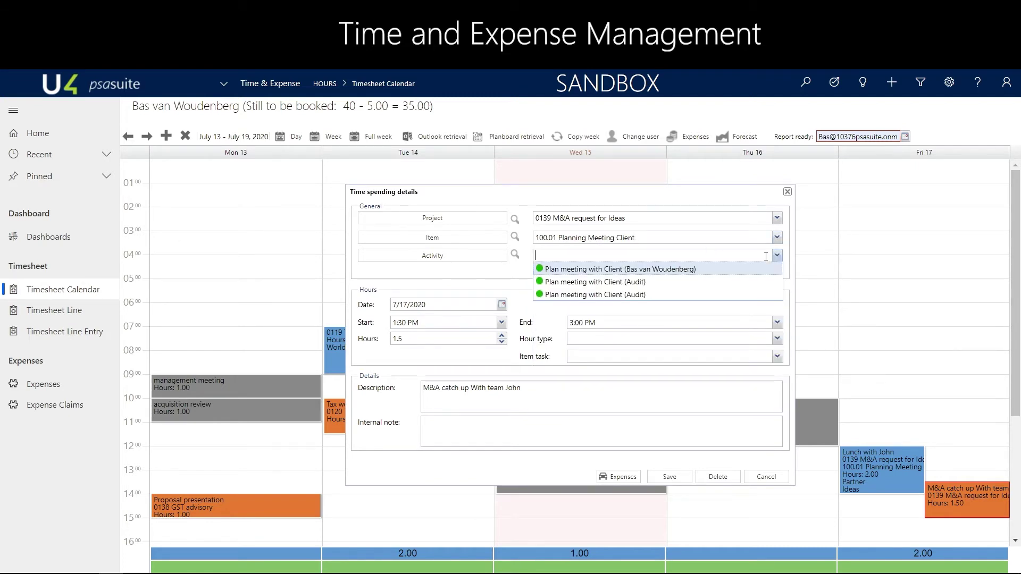
{"action": "left_click", "coordinate": [721, 272]}
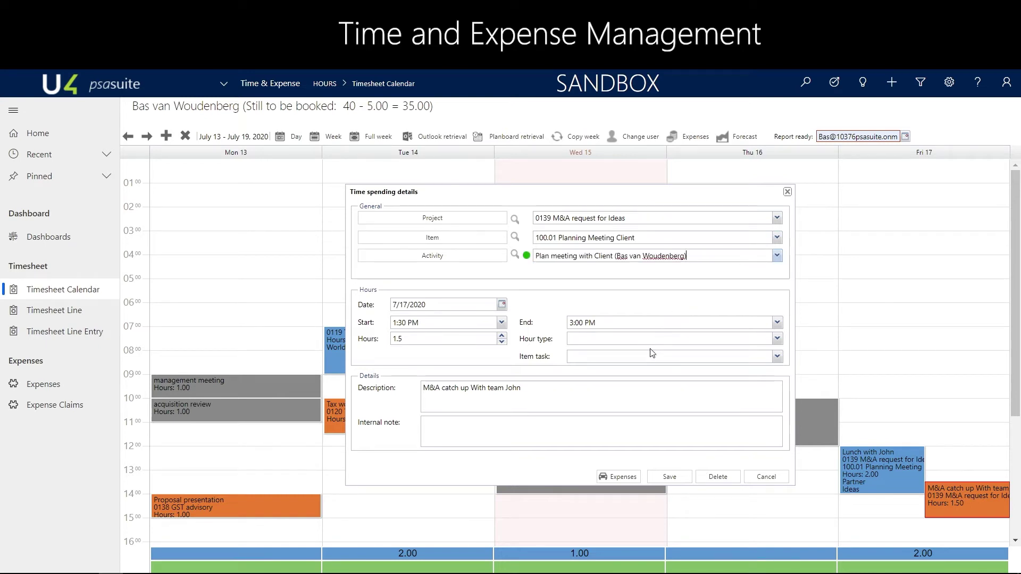
{"action": "left_click", "coordinate": [780, 343]}
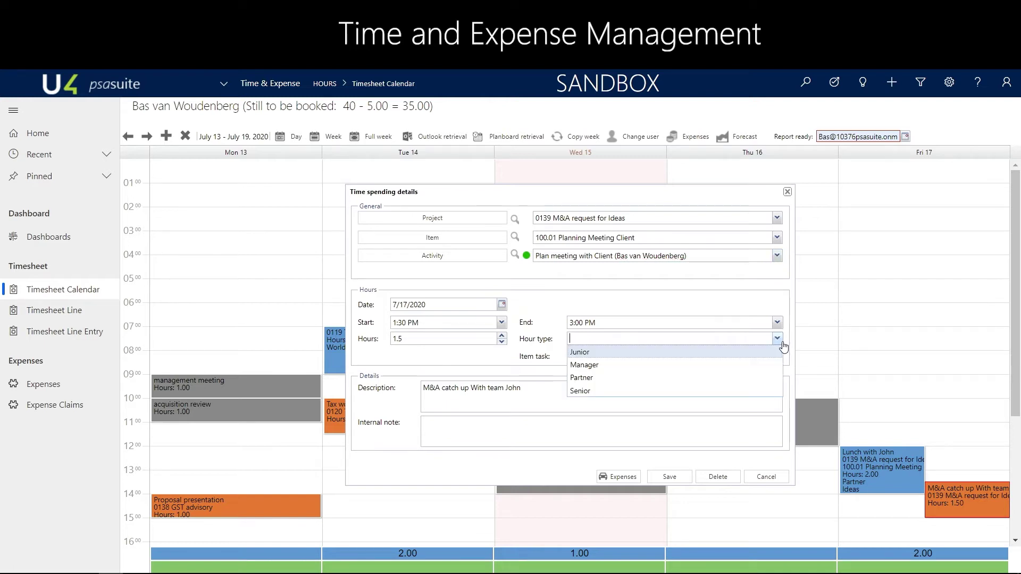
{"action": "left_click", "coordinate": [714, 367]}
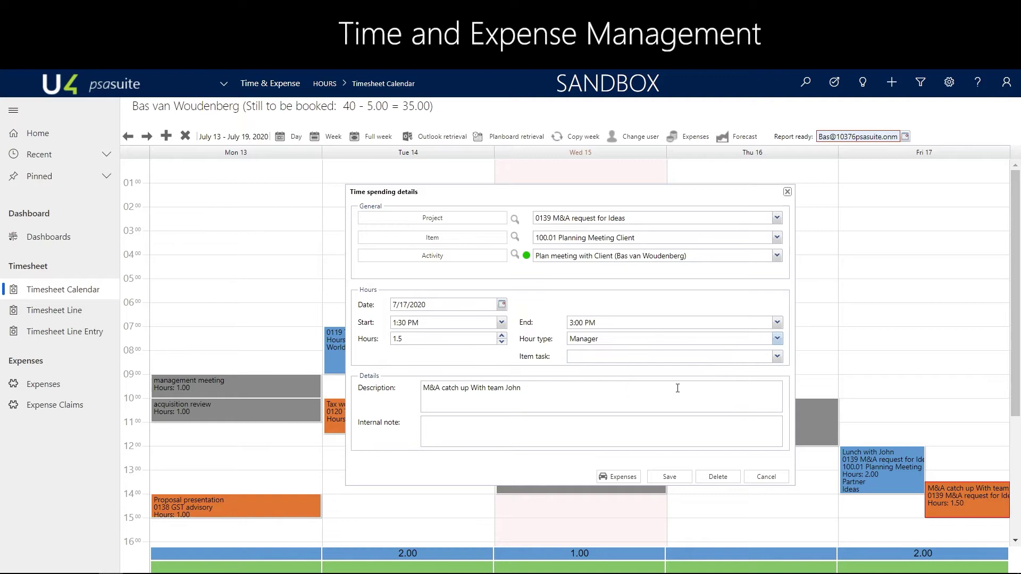
{"action": "type", "text": "- r"}
{"action": "type", "text": "ecap on"}
{"action": "type", "text": " documents"}
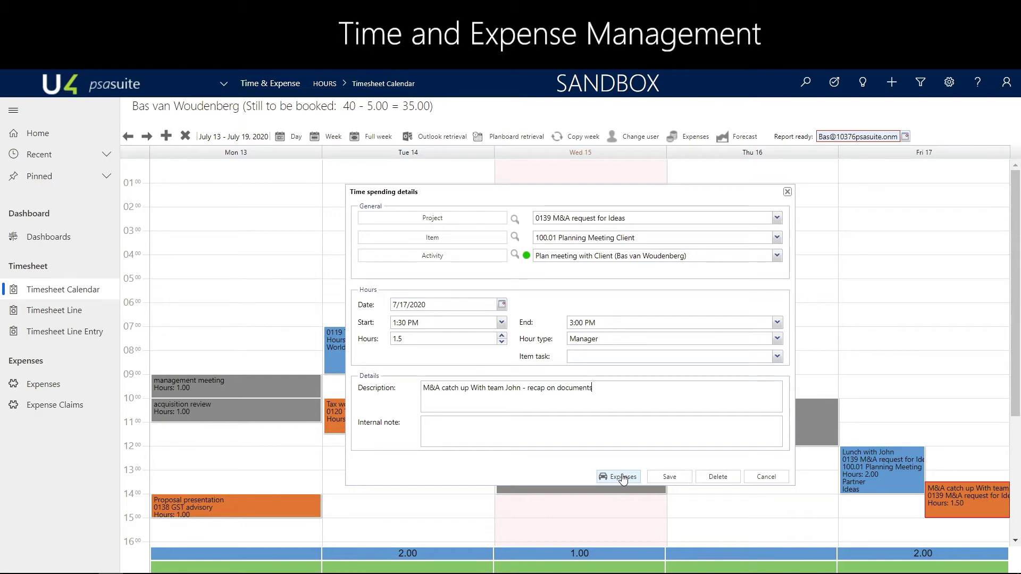
- Save the 1.5-hour Friday 17 M&A catch-up entry with team John, bringing Friday to 3.50 hours
{"action": "left_click", "coordinate": [668, 478]}
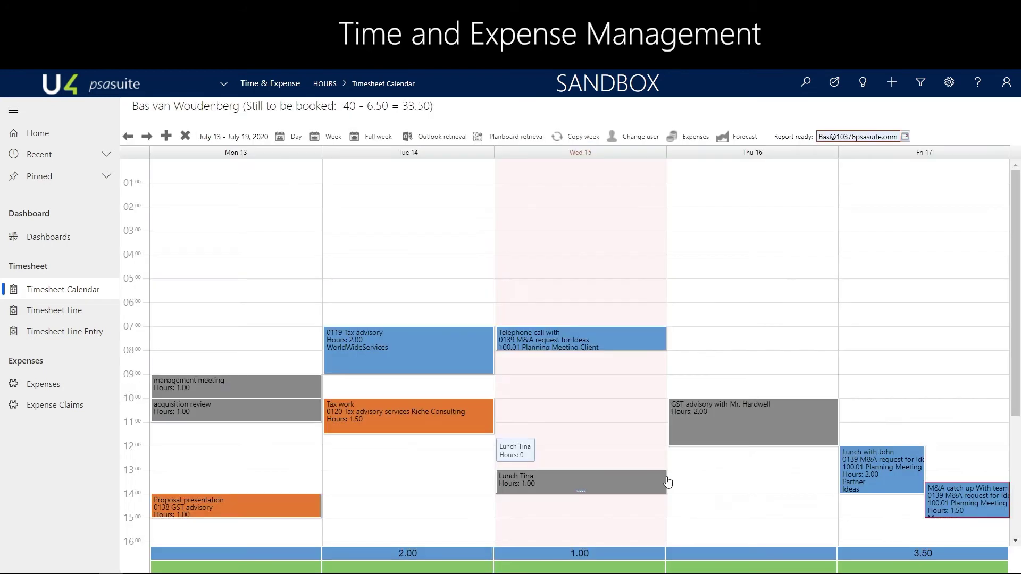
- Copy the Friday M&A catch-up to Thursday 16 at 13:30 and shorten it to 14:30
{"action": "right_click", "coordinate": [951, 500]}
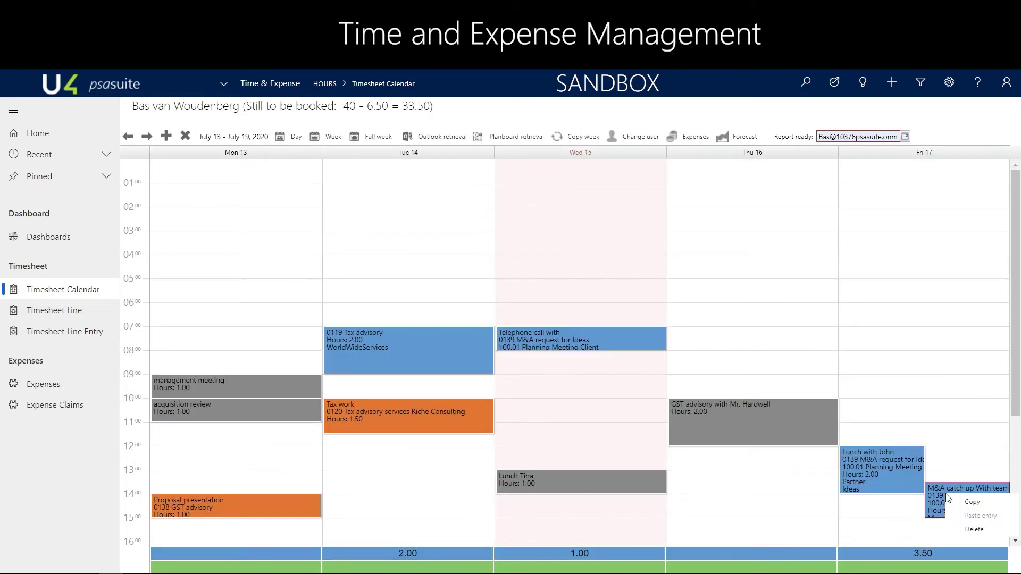
{"action": "left_click", "coordinate": [971, 501]}
{"action": "right_click", "coordinate": [769, 476]}
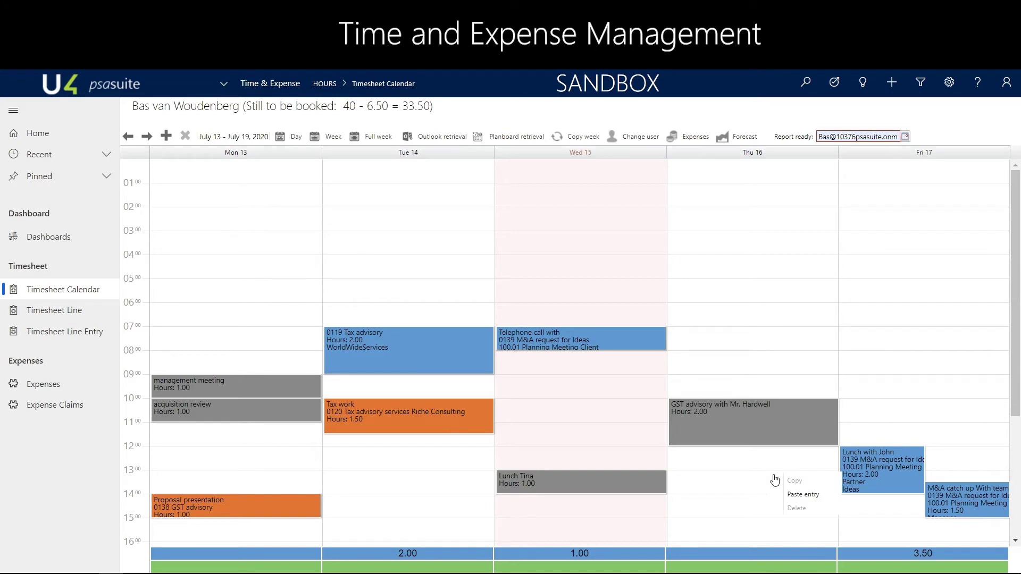
{"action": "left_click", "coordinate": [806, 495]}
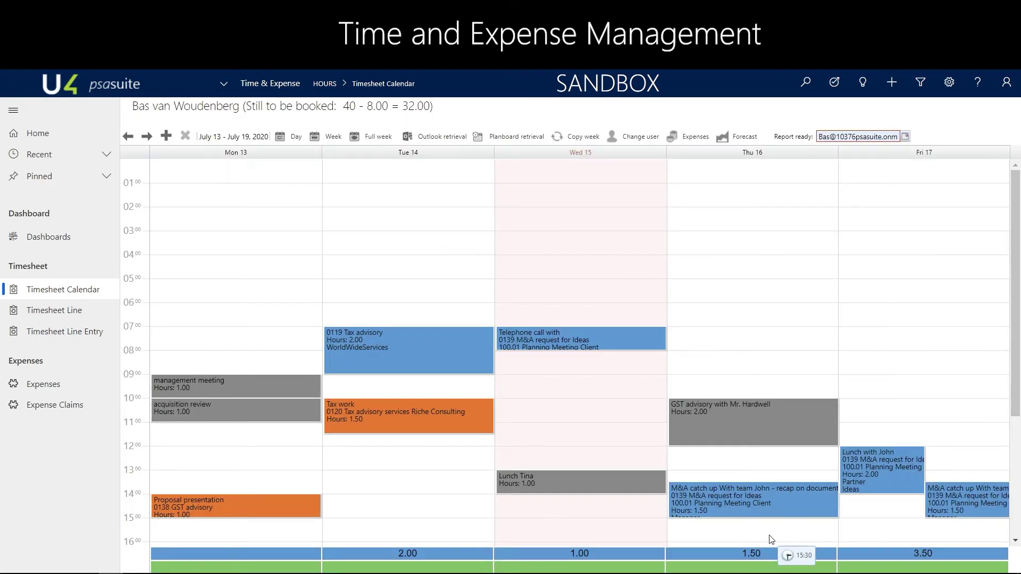
{"action": "left_click_drag", "start_coordinate": [770, 516], "coordinate": [771, 508]}
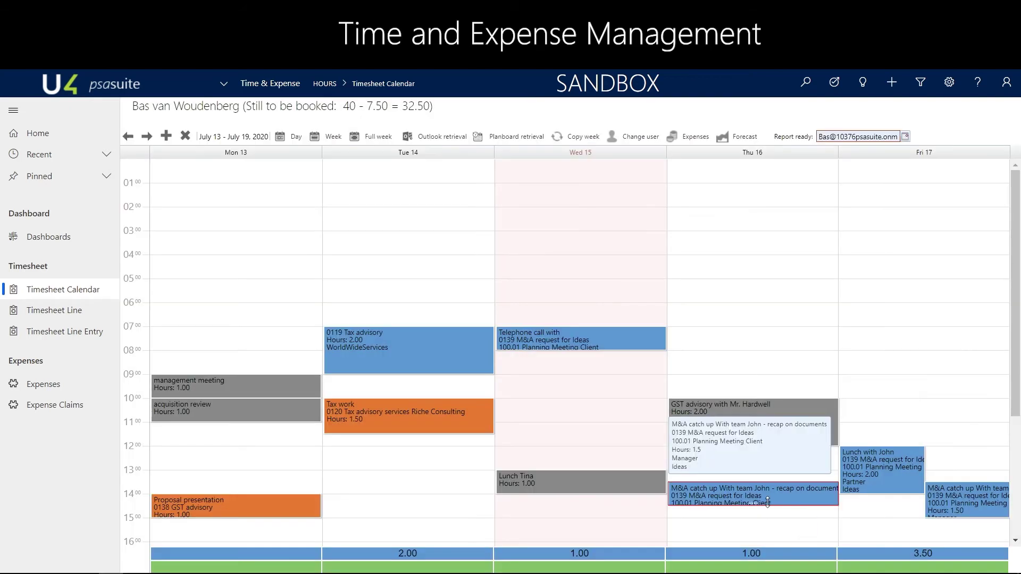
- Change the Thursday 16 M&A entry's description to 'preperations' and save it
{"action": "double_click", "coordinate": [769, 502]}
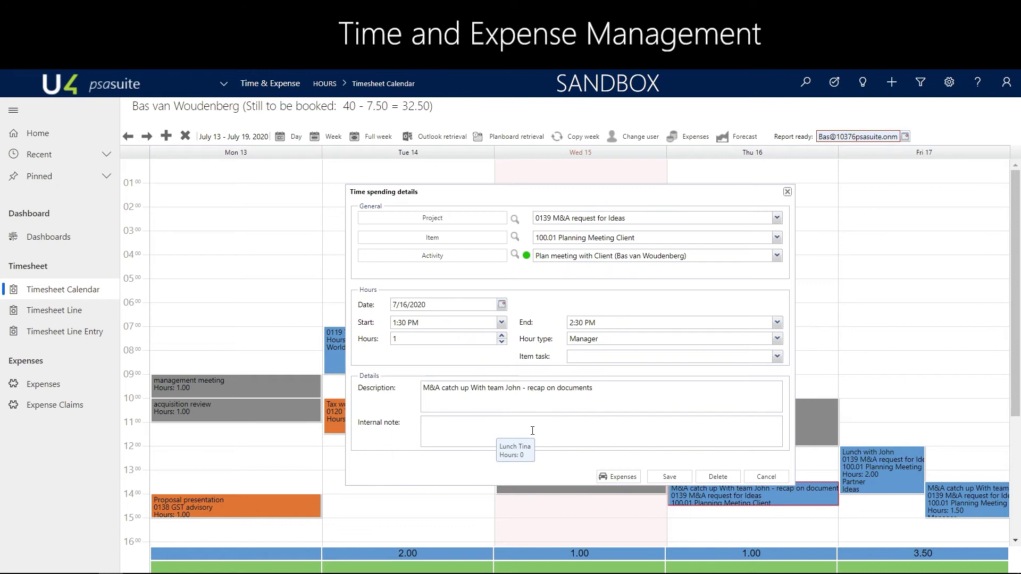
{"action": "left_click_drag", "start_coordinate": [612, 388], "coordinate": [385, 390]}
{"action": "type", "text": "pr"}
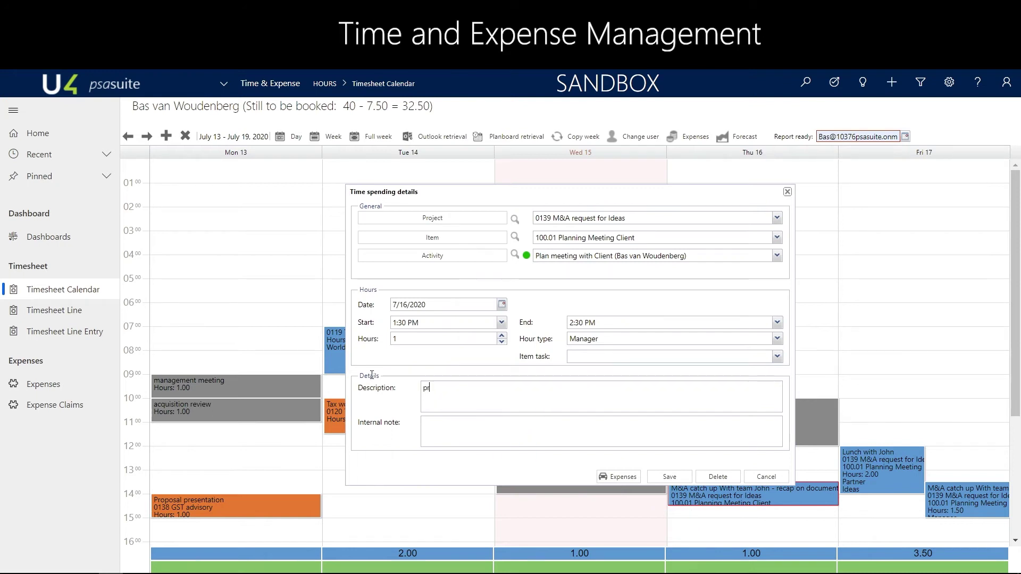
{"action": "type", "text": "eperat"}
{"action": "type", "text": "ions"}
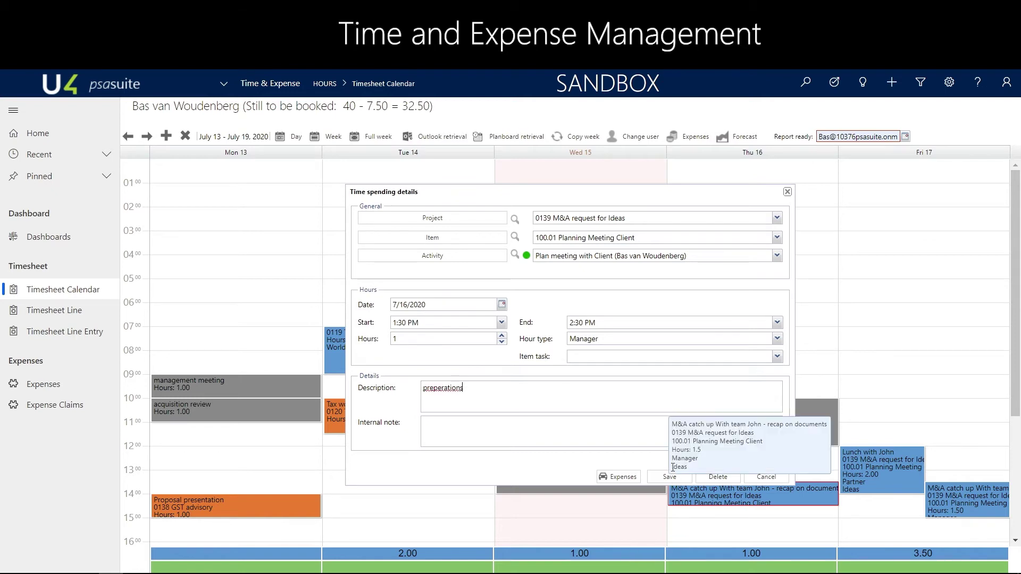
{"action": "left_click", "coordinate": [670, 477]}
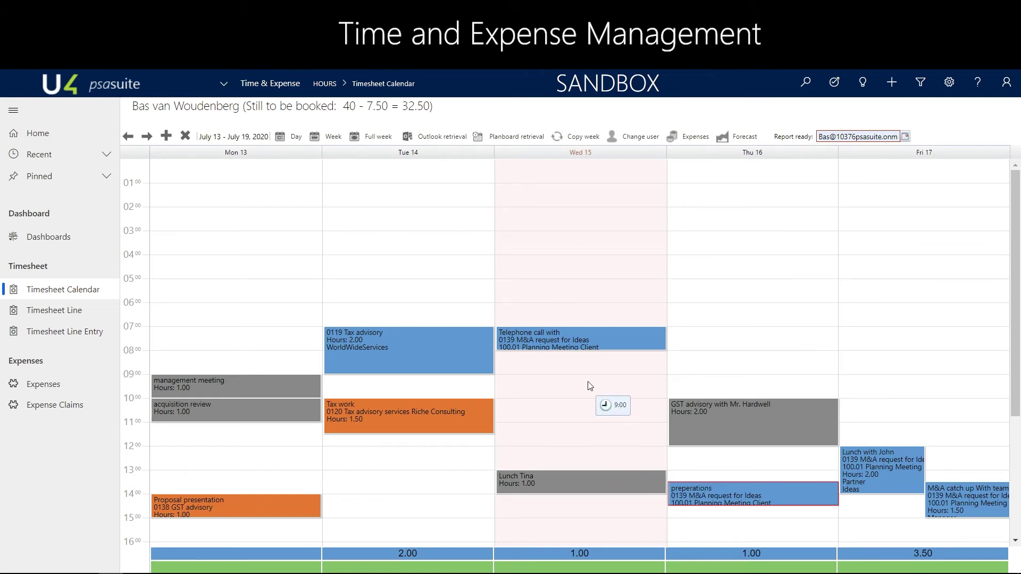
- Discard a draft Wednesday 9:00–12:00 booking and switch to Timesheet Line Entry for 15 July 2020
{"action": "left_click_drag", "start_coordinate": [587, 387], "coordinate": [585, 426]}
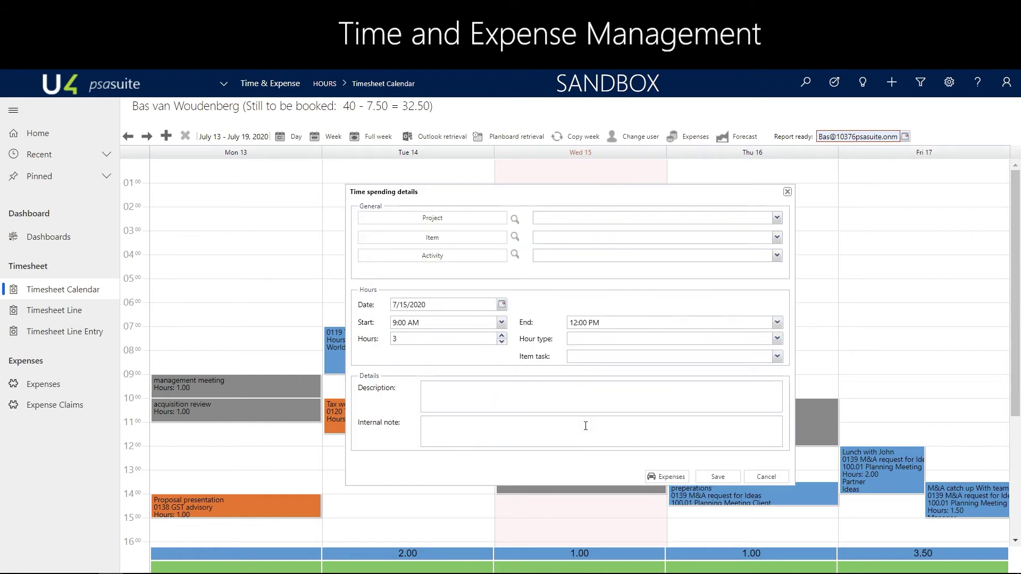
{"action": "left_click", "coordinate": [788, 193]}
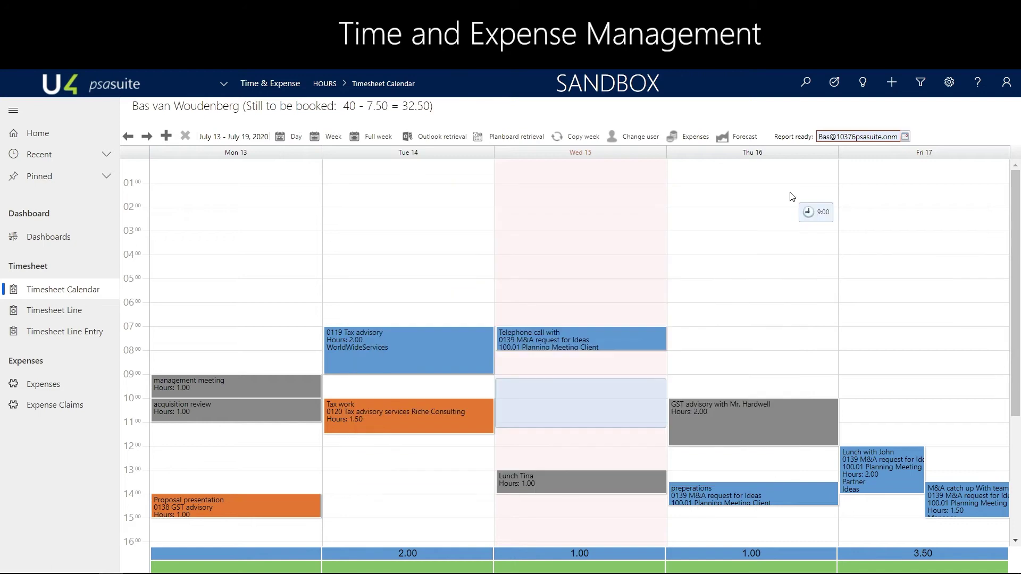
{"action": "left_click", "coordinate": [61, 335]}
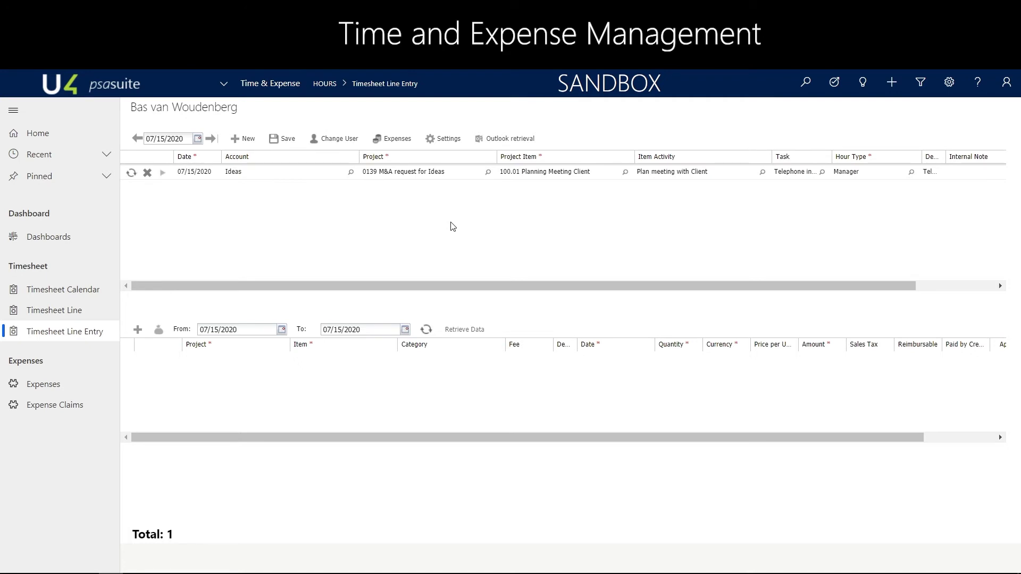
- Open '0139 M&A request for Ideas' from the Pinned list in the sidebar
{"action": "left_click", "coordinate": [107, 179]}
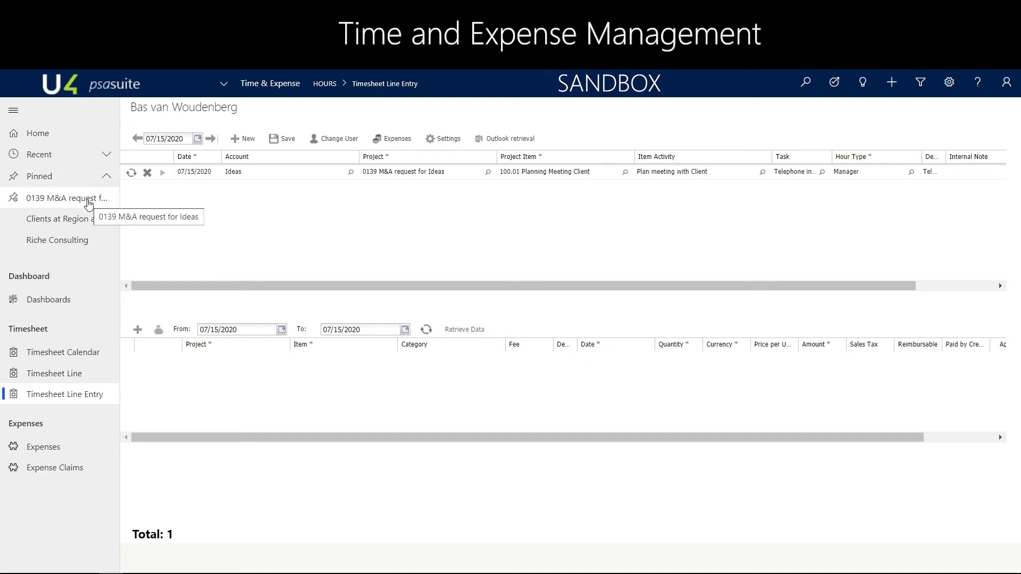
{"action": "left_click", "coordinate": [88, 203]}
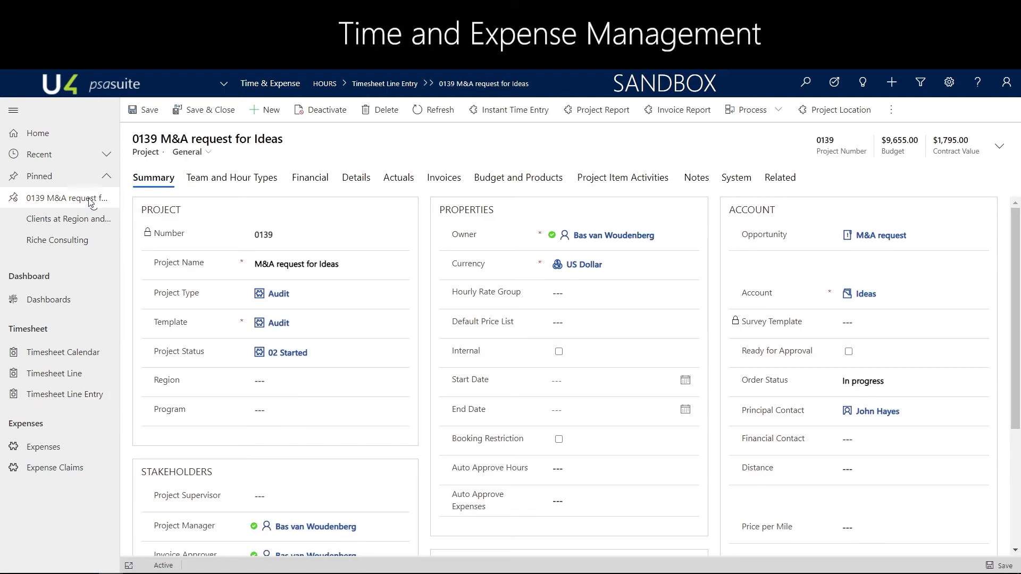
- Start an Instant Time Entry timer for project 0139 and select its running row
{"action": "left_click", "coordinate": [508, 110]}
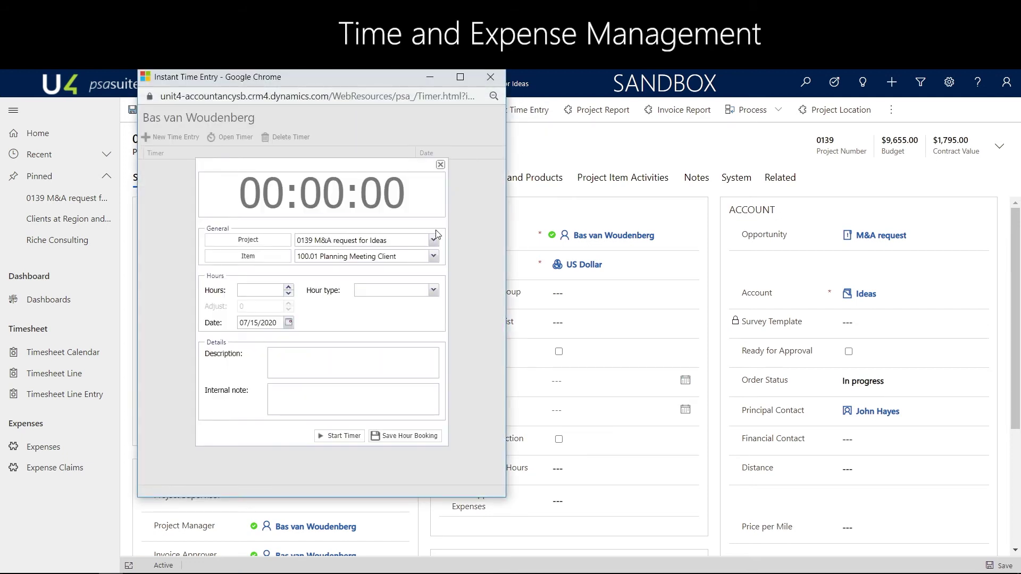
{"action": "left_click", "coordinate": [332, 437]}
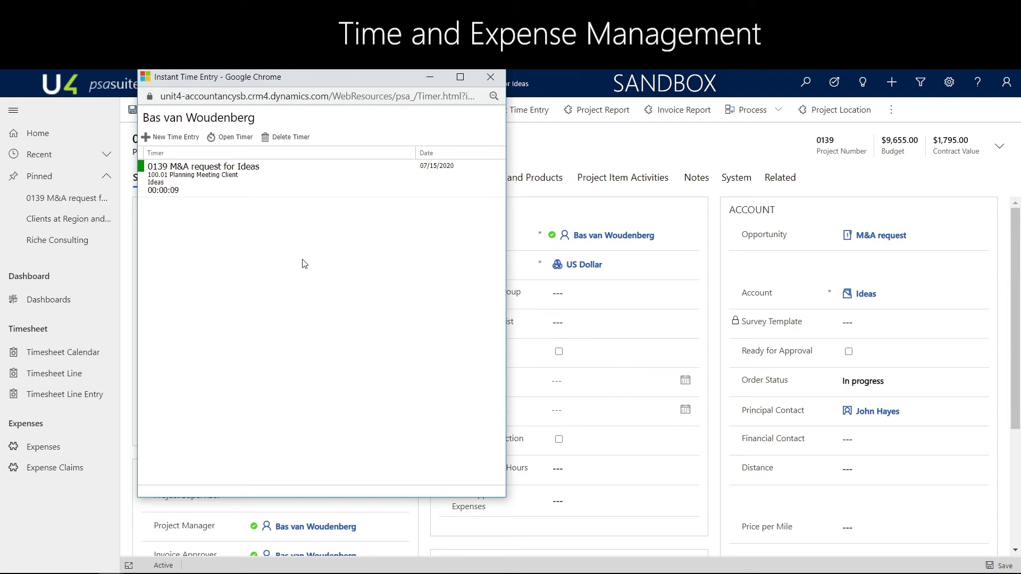
{"action": "left_click", "coordinate": [306, 190]}
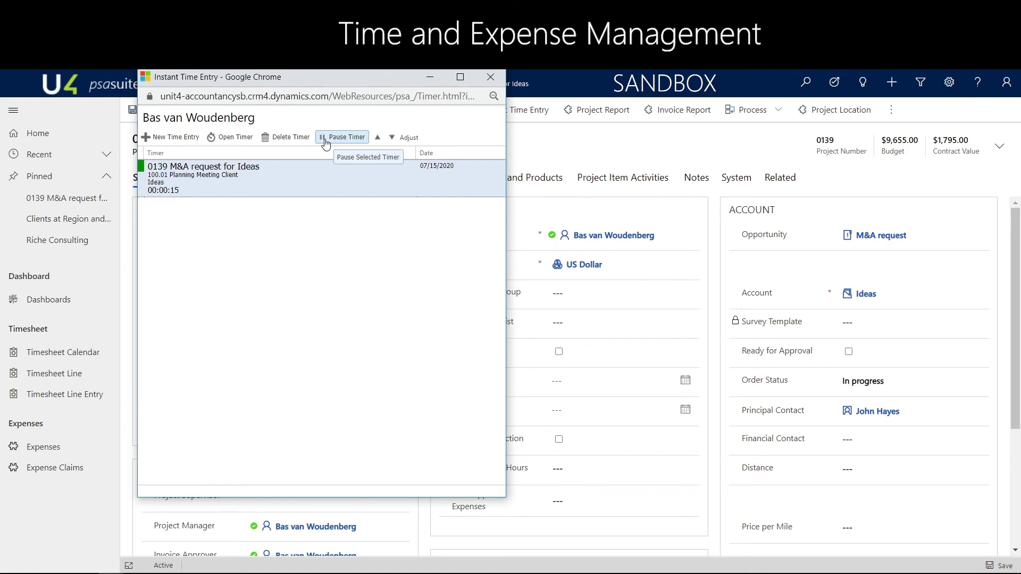
- Open the running 0139 timer and set its hour type to Senior
{"action": "left_click", "coordinate": [238, 138]}
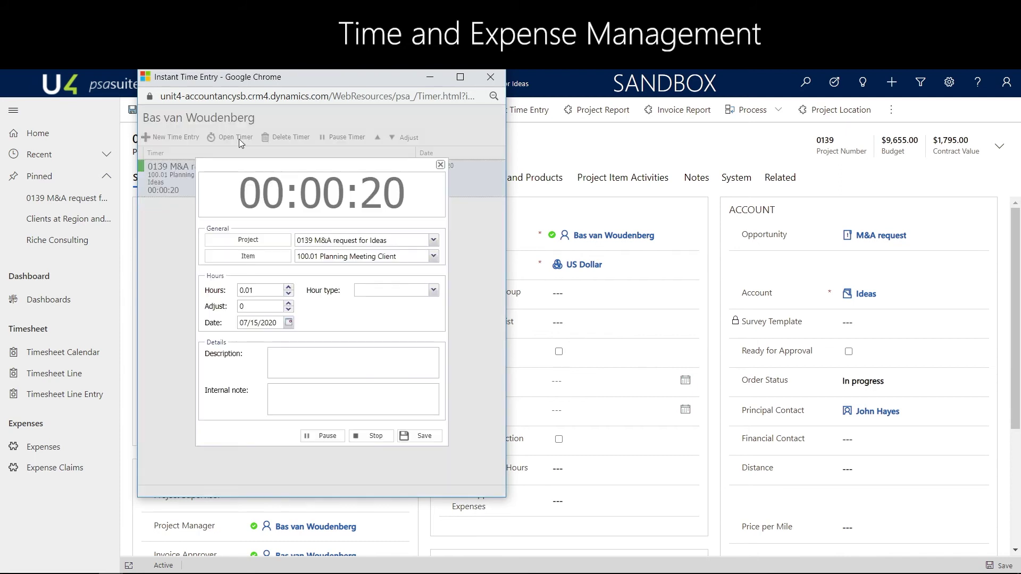
{"action": "left_click", "coordinate": [433, 290]}
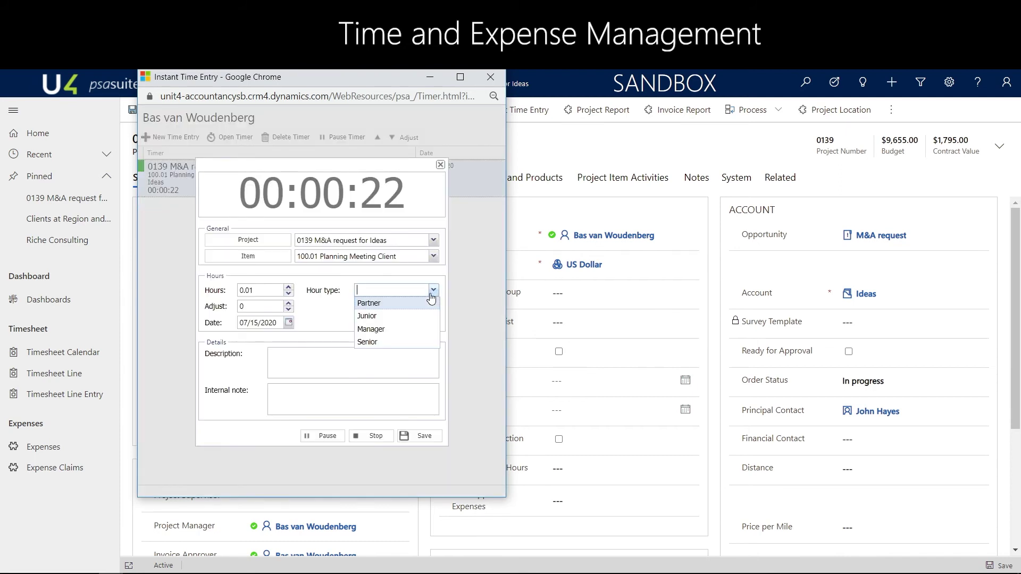
{"action": "left_click", "coordinate": [406, 343]}
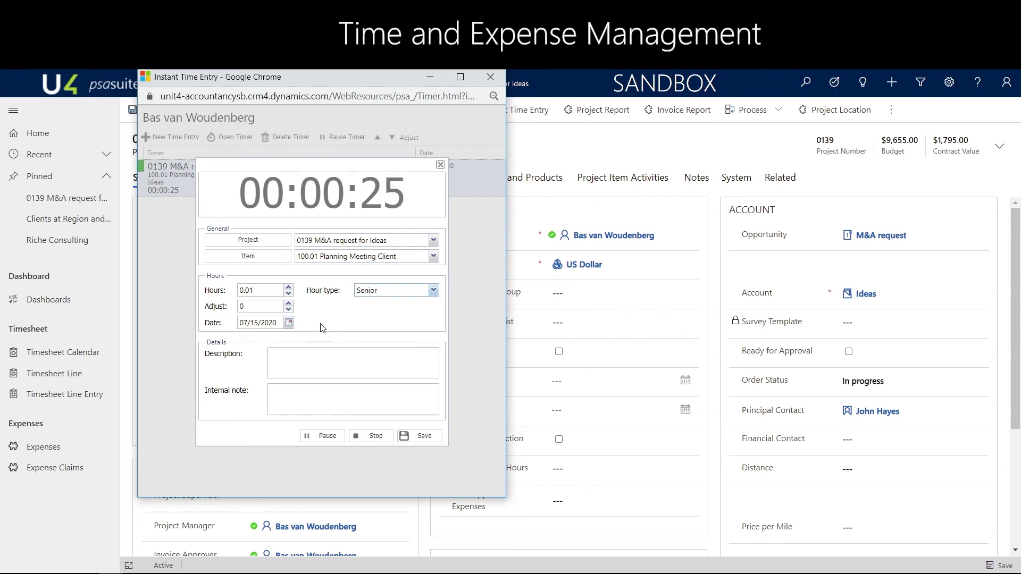
- Stop the timer, set hours to 1.01 and adjustment to 5, and save the booking
{"action": "left_click", "coordinate": [357, 437]}
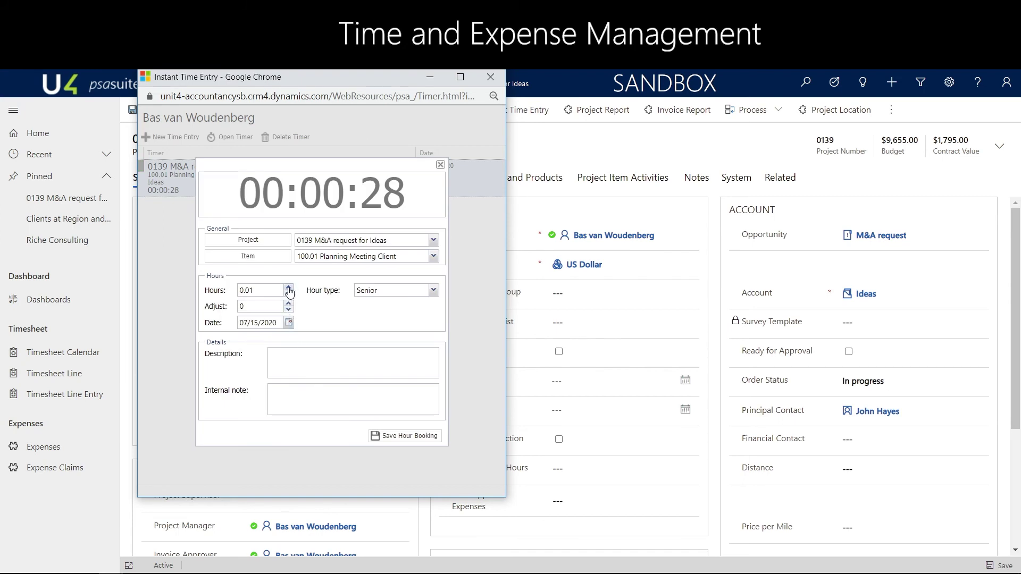
{"action": "left_click", "coordinate": [288, 293]}
{"action": "left_click", "coordinate": [290, 303]}
{"action": "left_click", "coordinate": [289, 304]}
{"action": "left_click", "coordinate": [290, 303]}
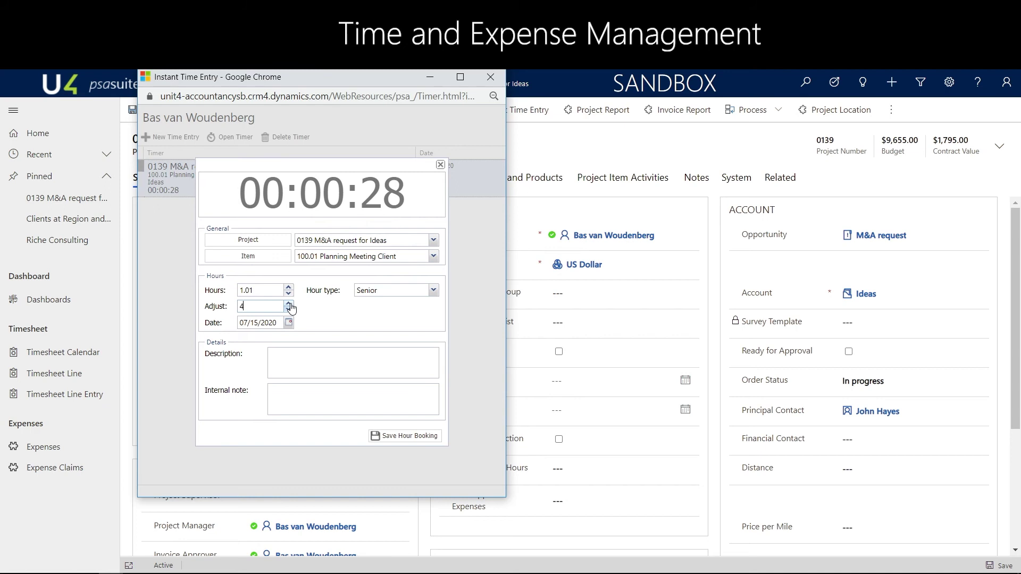
{"action": "left_click", "coordinate": [399, 436]}
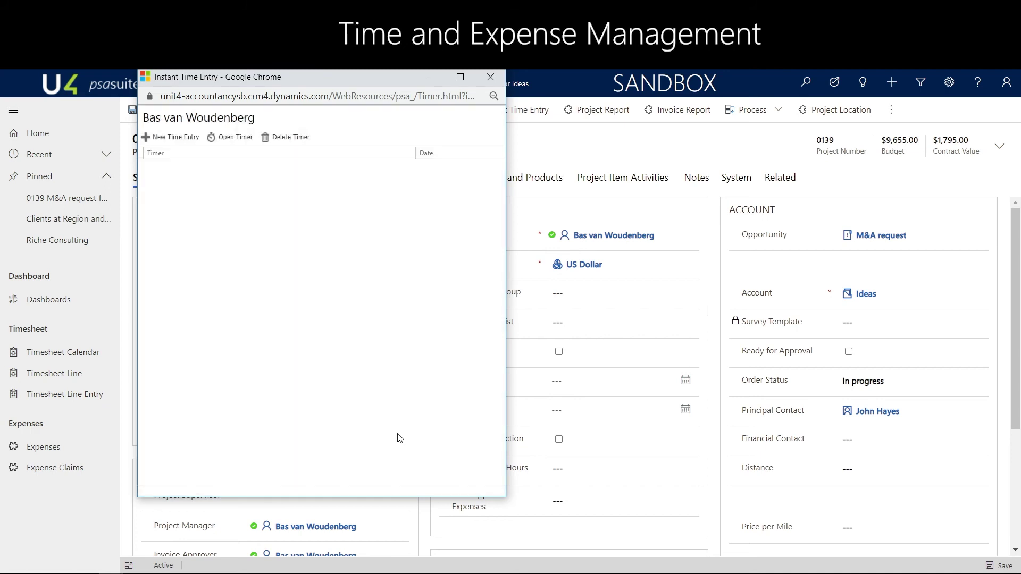
- Close the Instant Time Entry popup and bring up the 0139 project's Related list
{"action": "left_click", "coordinate": [496, 79]}
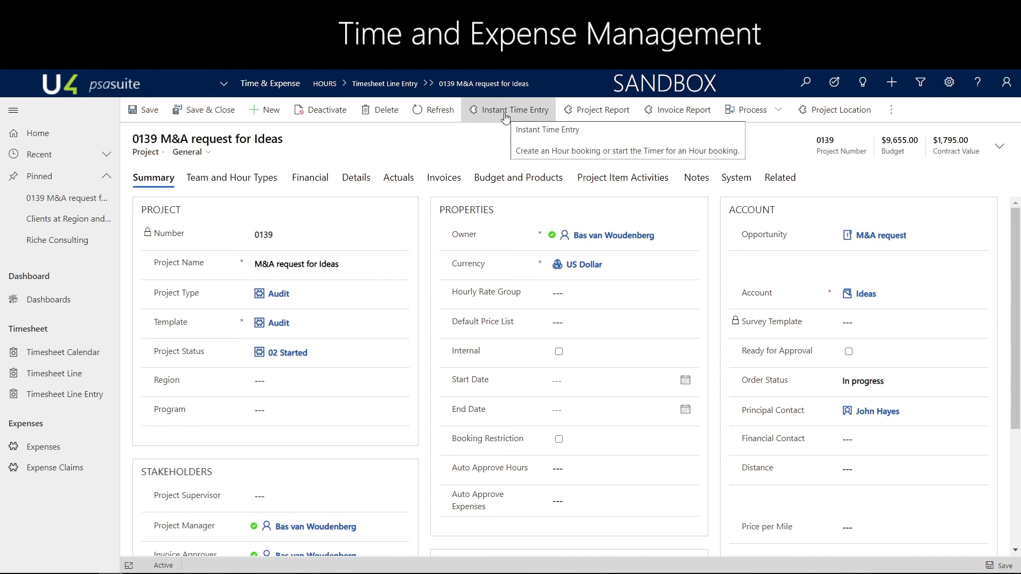
{"action": "left_click", "coordinate": [772, 180]}
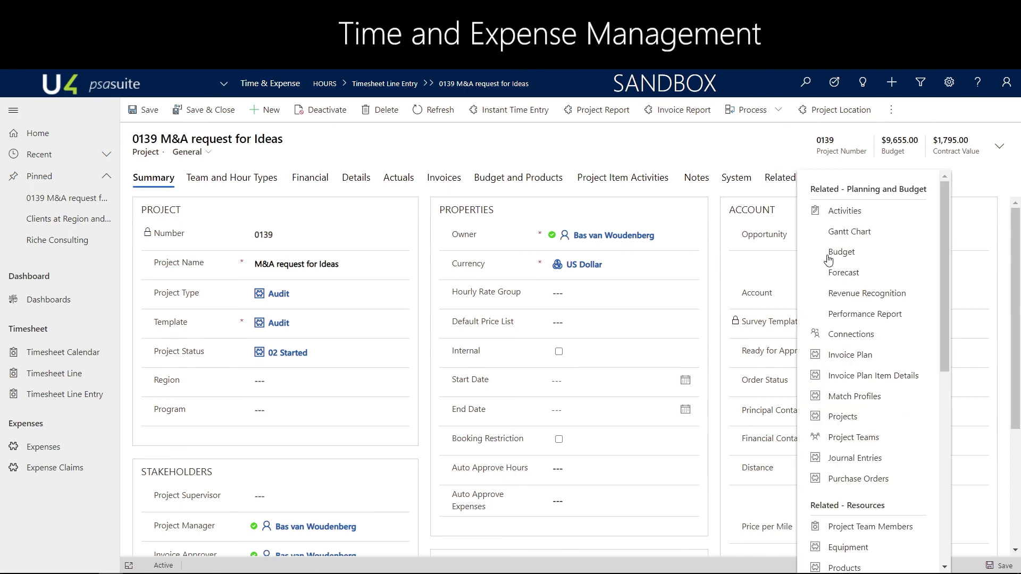
- Open project 0139's Performance Report and display its Project KPI's graph
{"action": "left_click", "coordinate": [836, 314]}
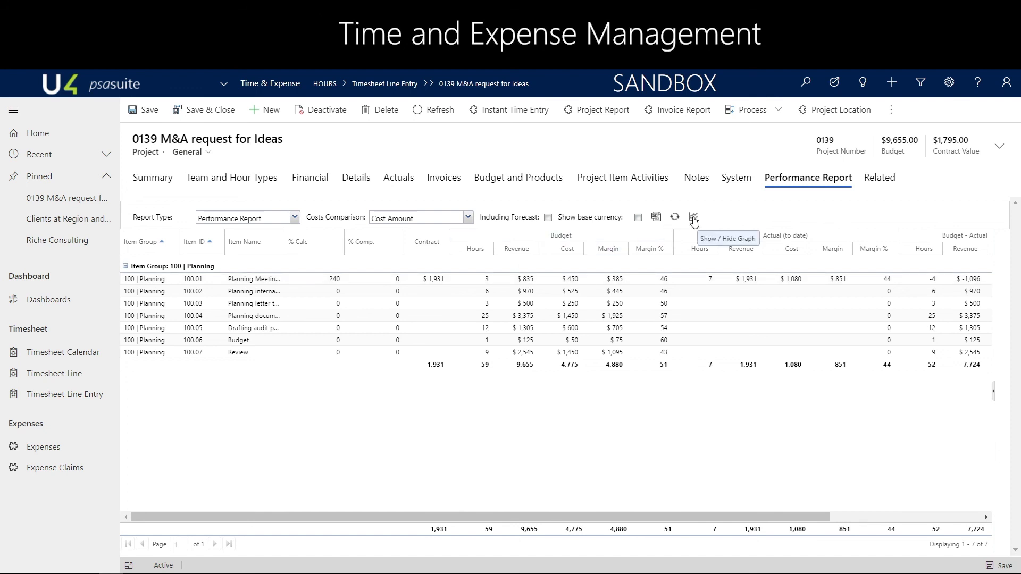
{"action": "left_click", "coordinate": [692, 218]}
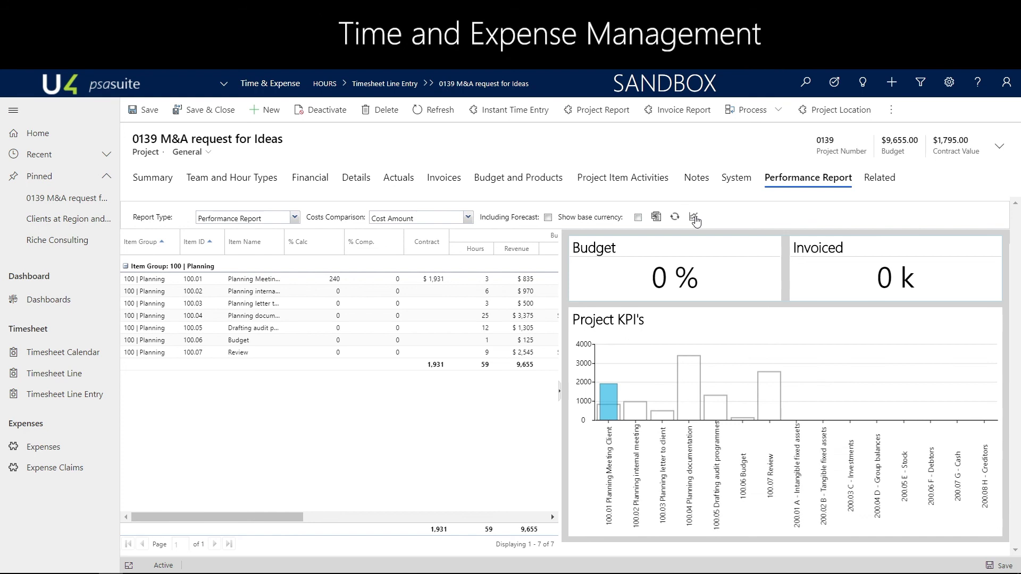